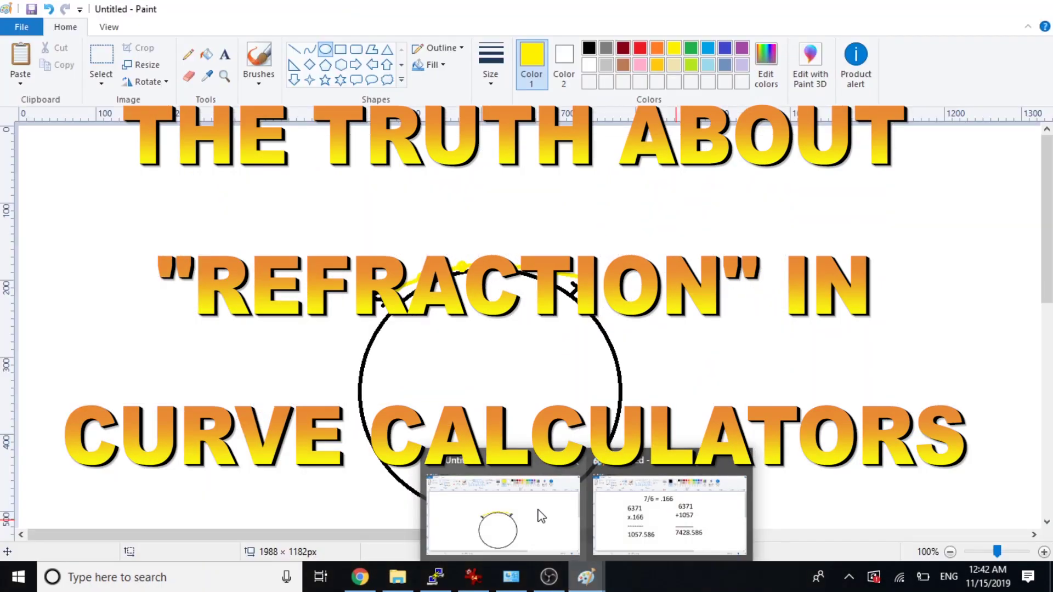
# Bring the Paint sketch forward: the large Earth circle with its yellow dotted sight arc.
pyautogui.click(538, 515)
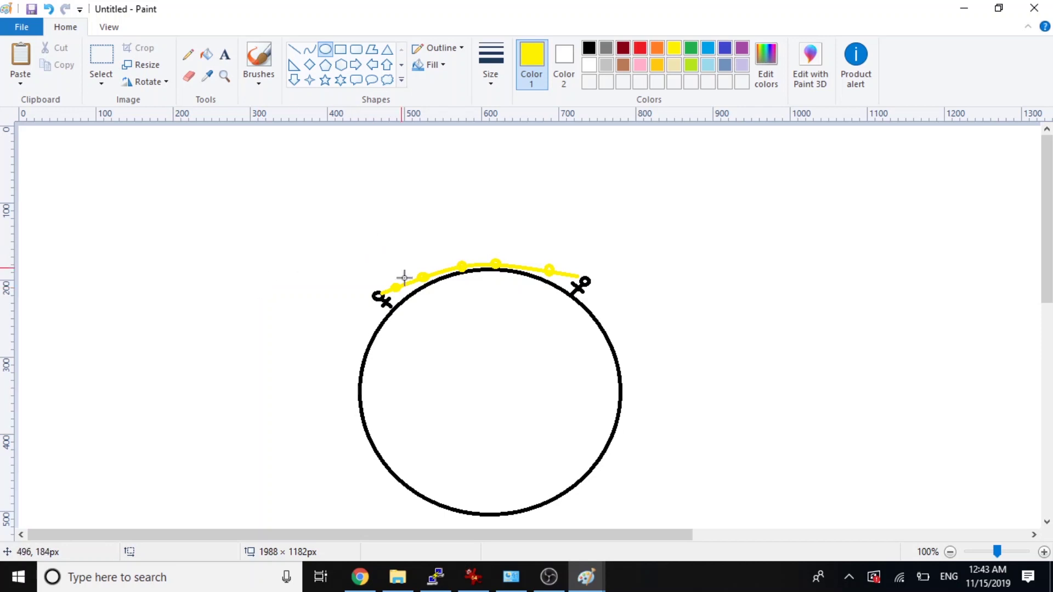
pyautogui.moveTo(359, 577)
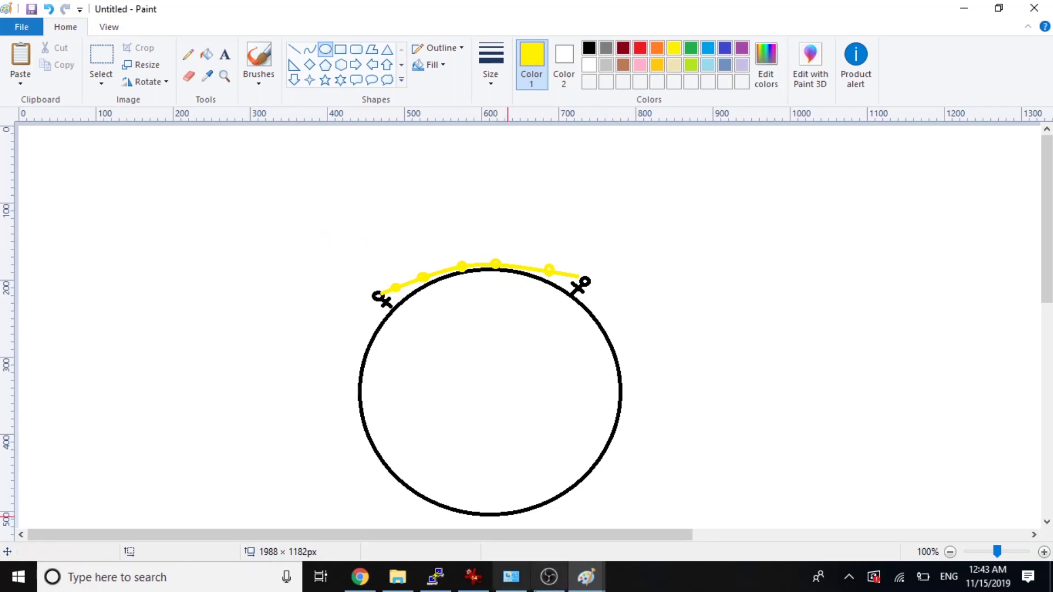
pyautogui.click(360, 577)
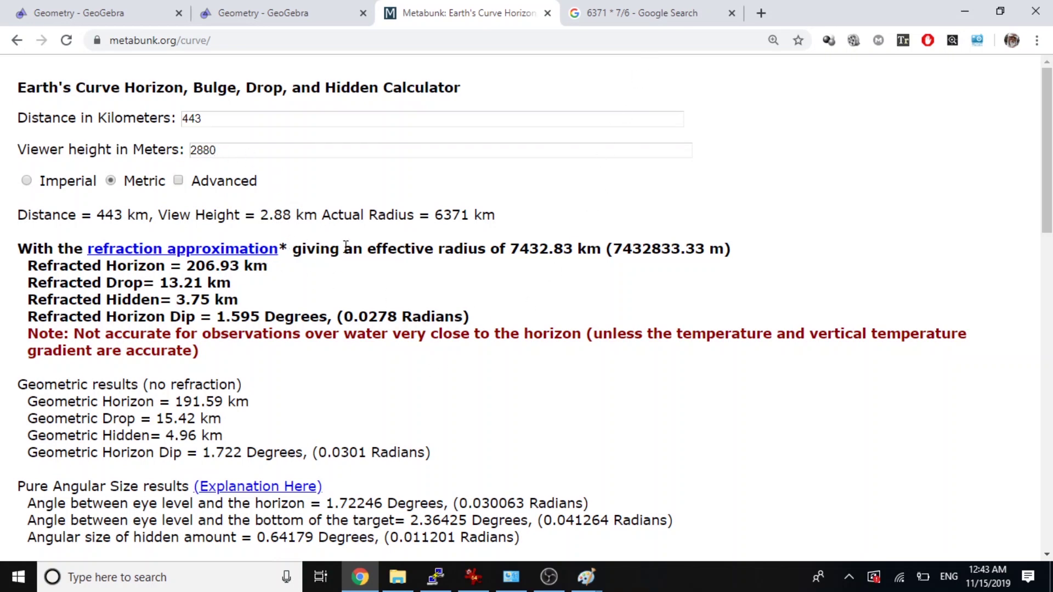
pyautogui.moveTo(293, 248); pyautogui.dragTo(612, 249)
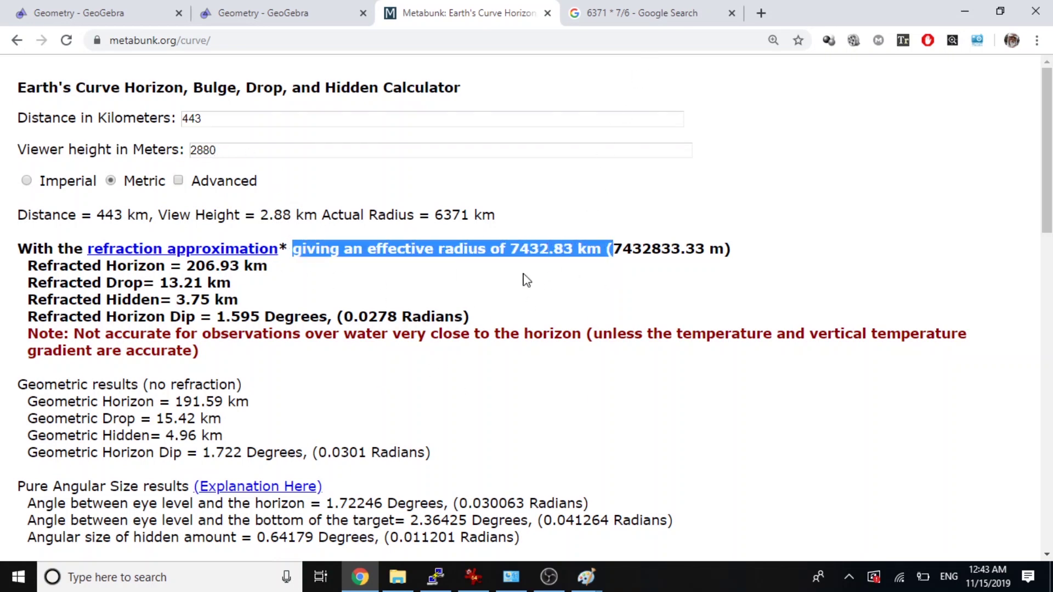
pyautogui.click(531, 308)
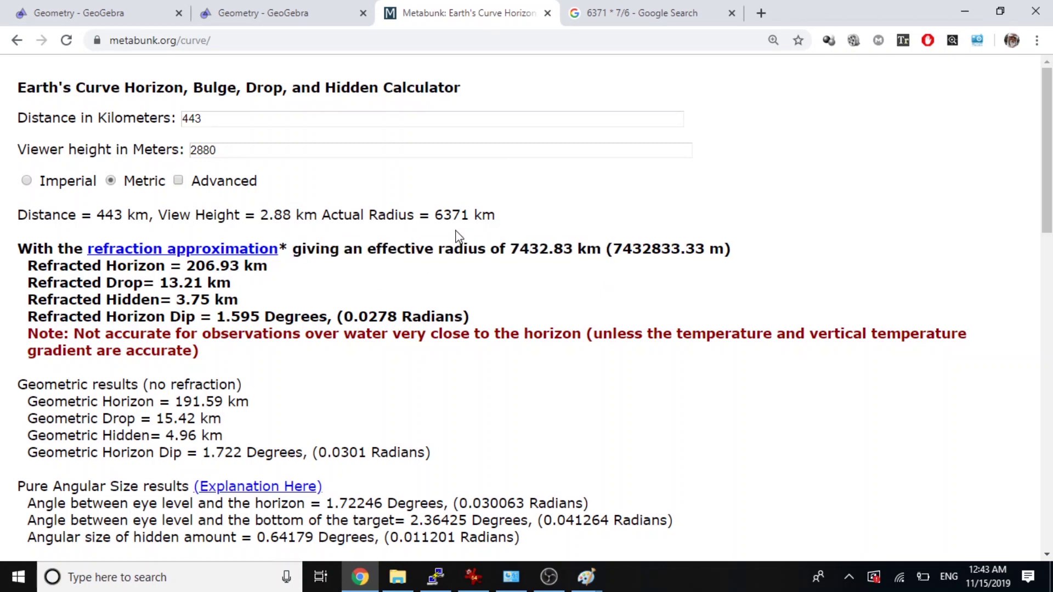
pyautogui.moveTo(435, 215); pyautogui.dragTo(496, 220)
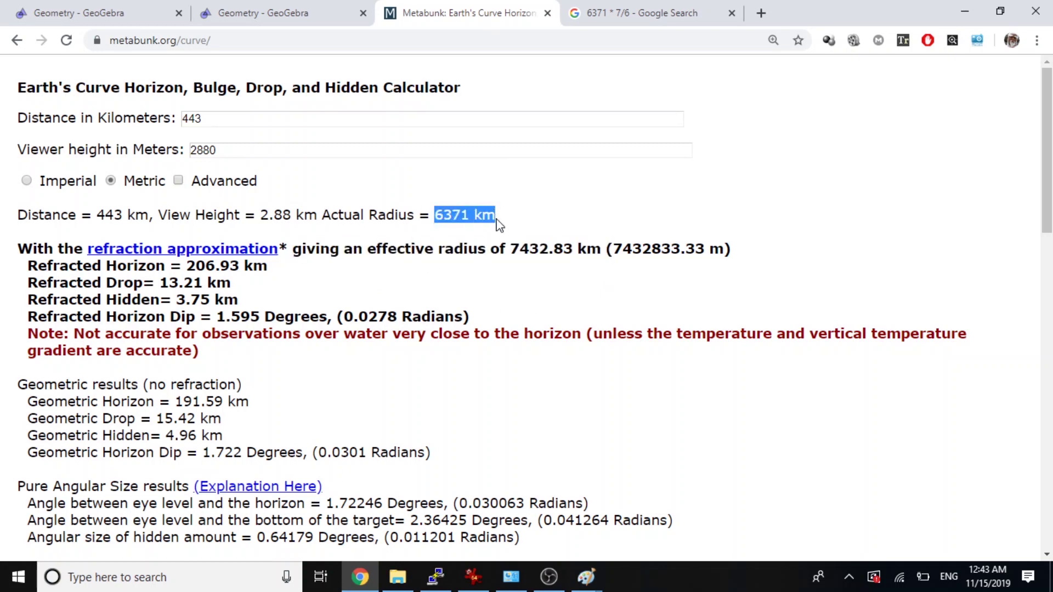
pyautogui.click(413, 239)
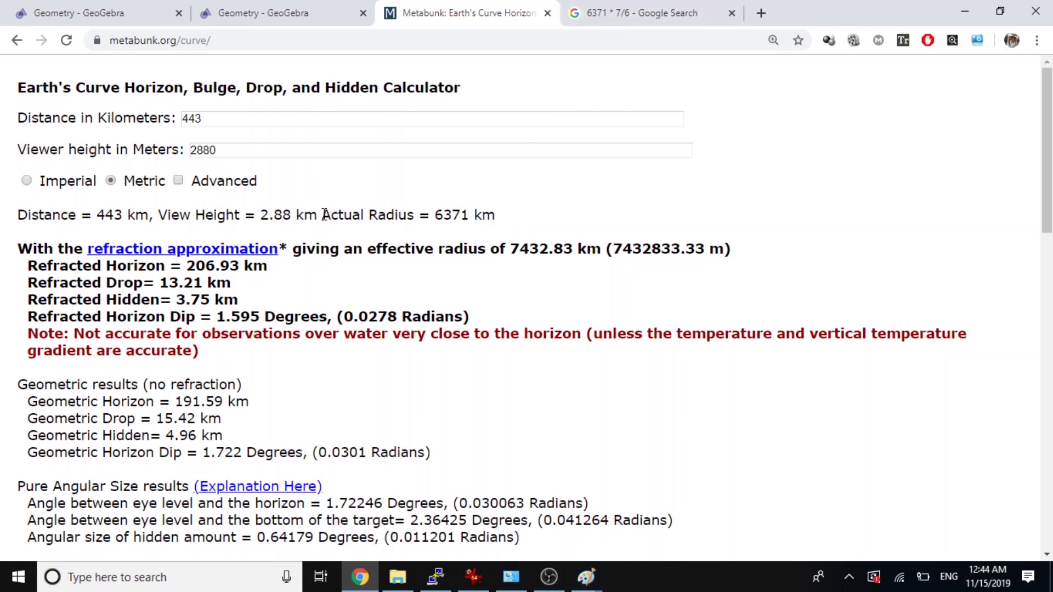
# Show the Google calculator result 6371 * 7/6 = 7432.83333333 and highlight 7432.
pyautogui.click(600, 20)
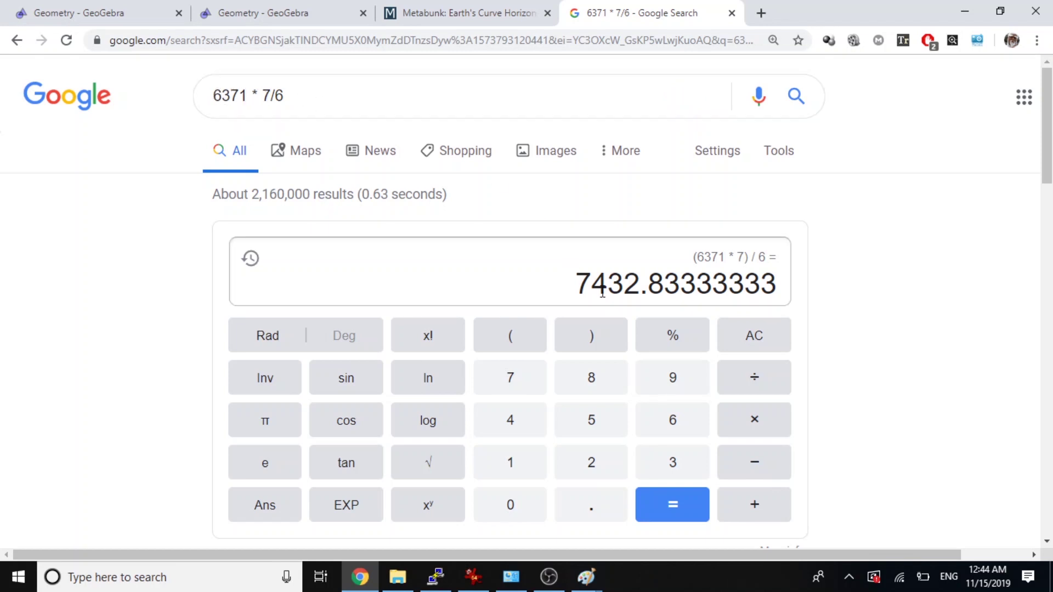
pyautogui.moveTo(576, 286); pyautogui.dragTo(641, 284)
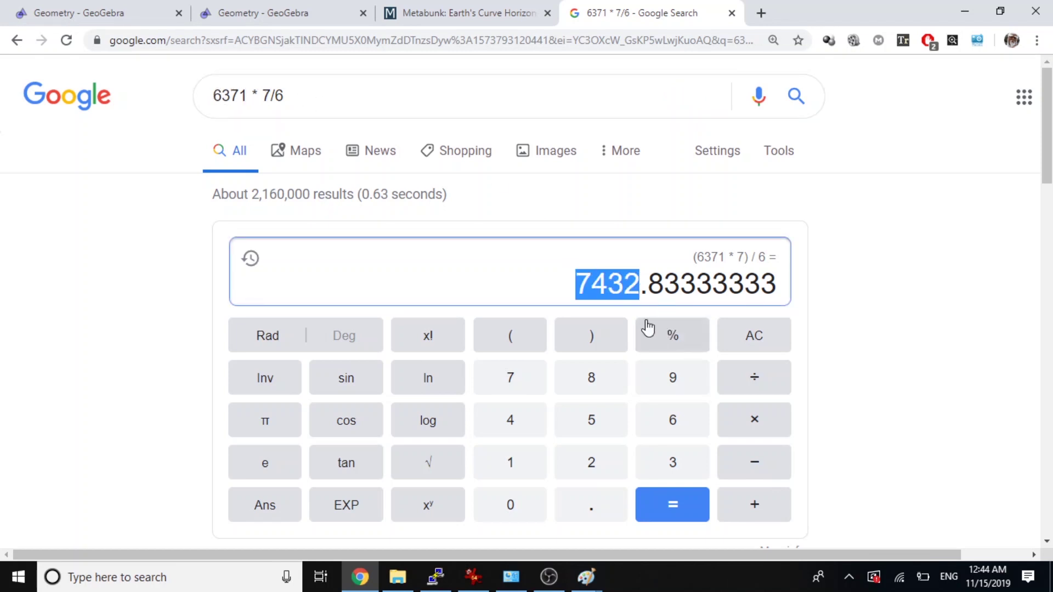
# Highlight the 7432.83 km effective radius on the Metabunk calculator page.
pyautogui.click(493, 14)
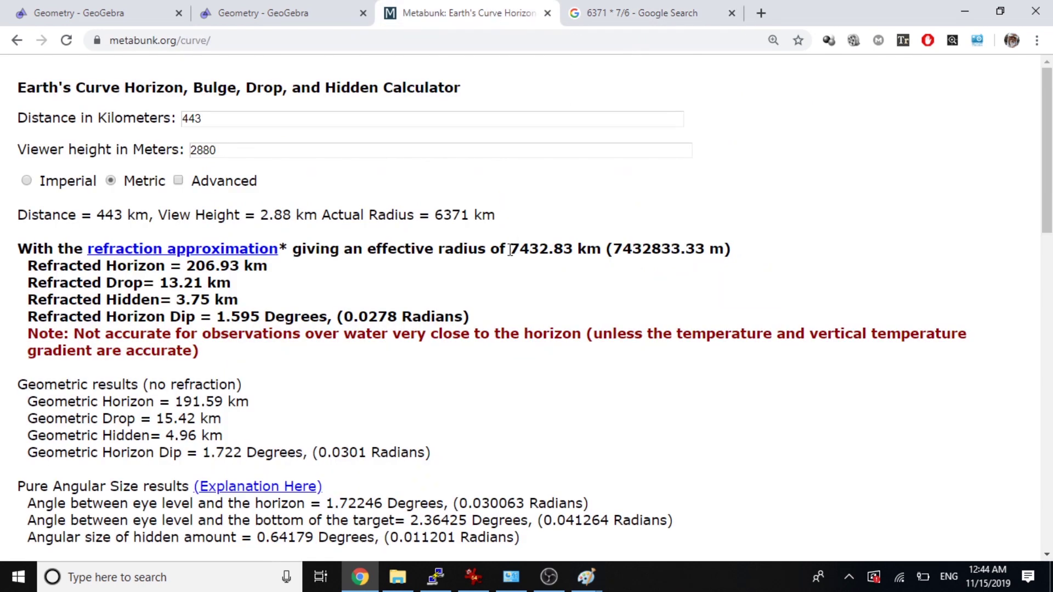
pyautogui.moveTo(511, 251); pyautogui.dragTo(591, 247)
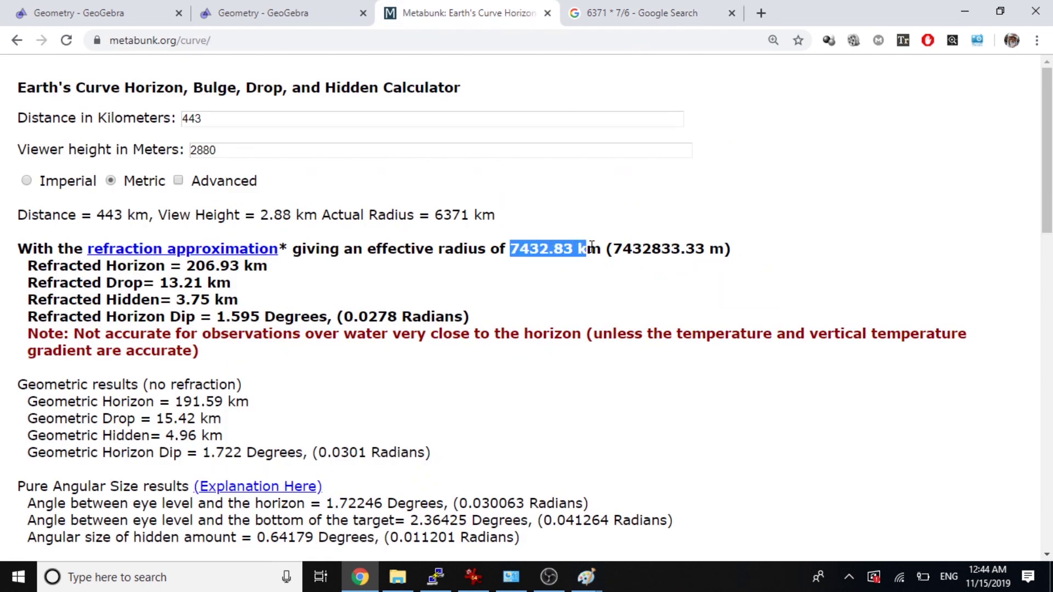
pyautogui.click(675, 176)
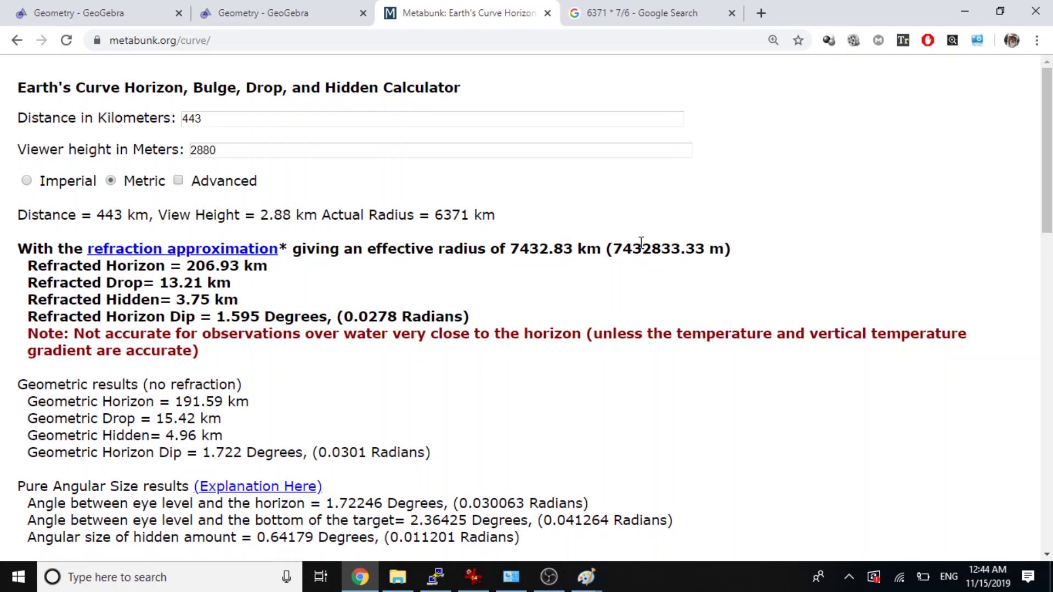
pyautogui.scroll(-8, 639, 244)
pyautogui.scroll(8, 637, 244)
# Zoom in around the Camera point (0, 2.88) in the GeoGebra construction, where CB = 3.761.
pyautogui.click(271, 10)
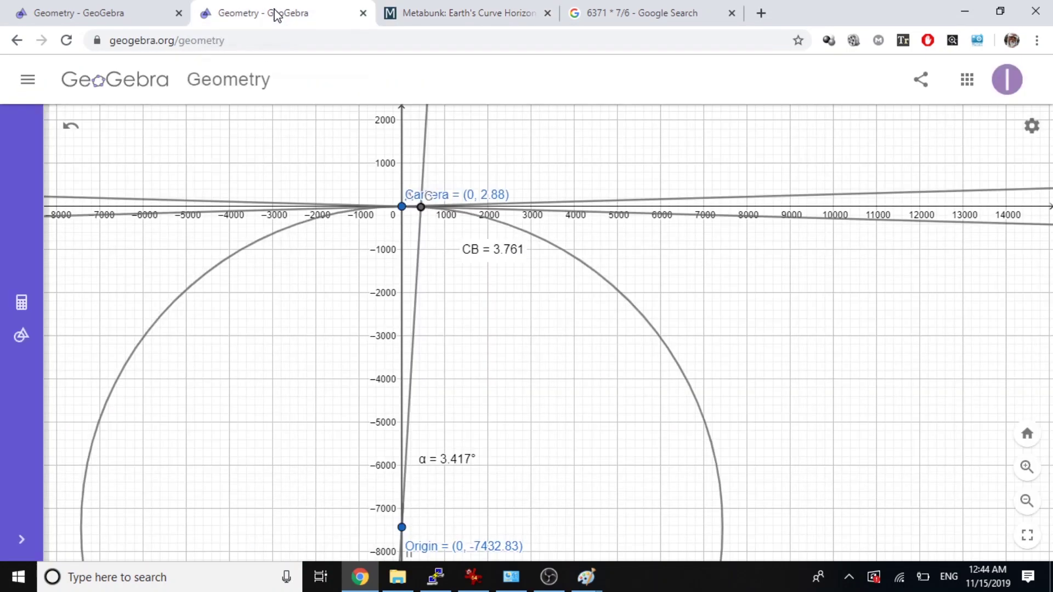
pyautogui.scroll(-4, 391, 219)
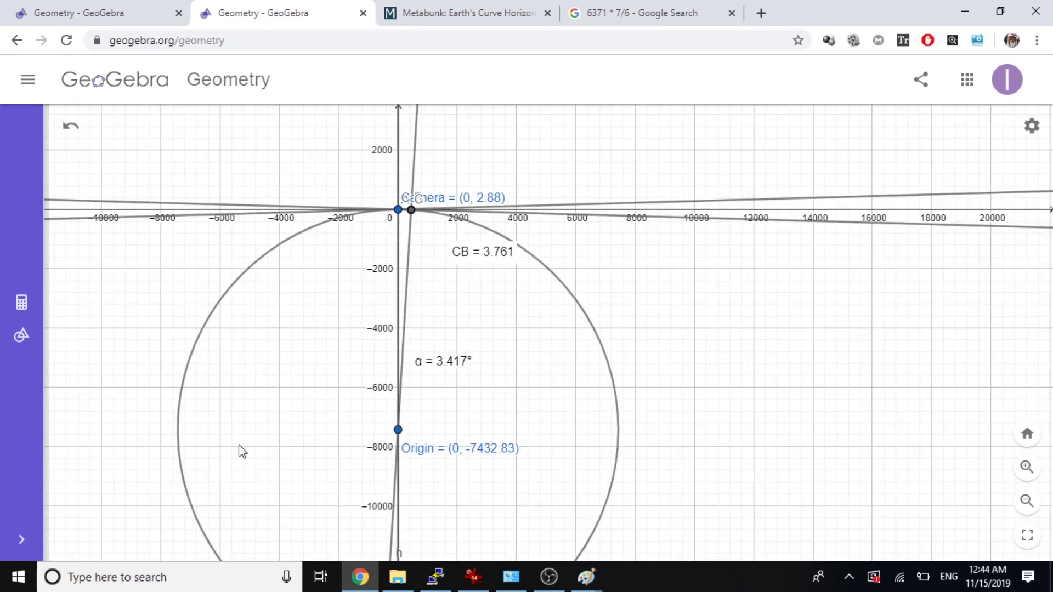
pyautogui.scroll(4, 368, 241)
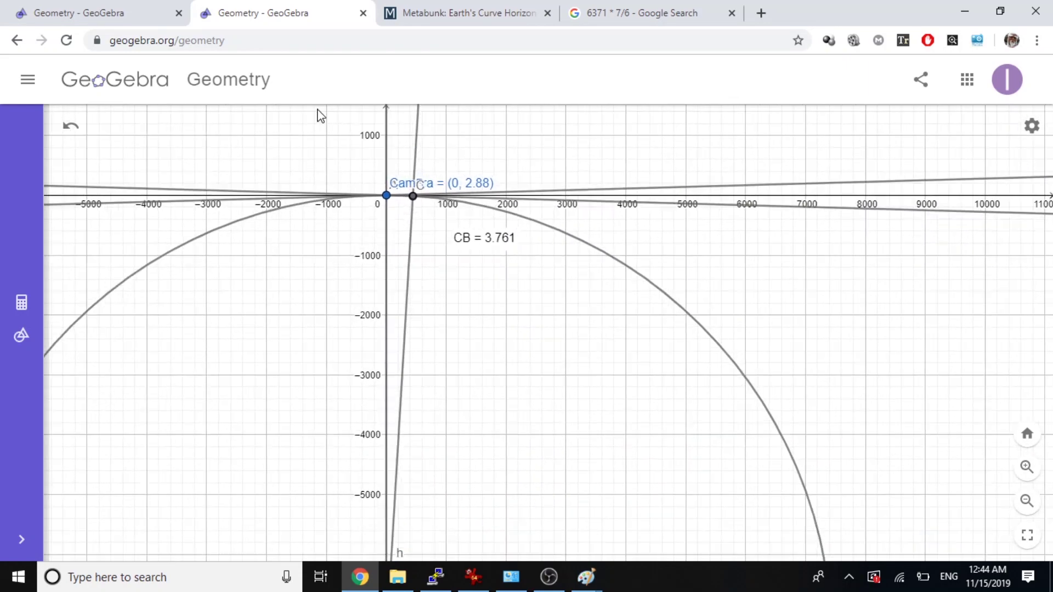
pyautogui.scroll(4, 402, 183)
# Compare against the Metabunk results, then zoom further into the Camera area.
pyautogui.click(485, 14)
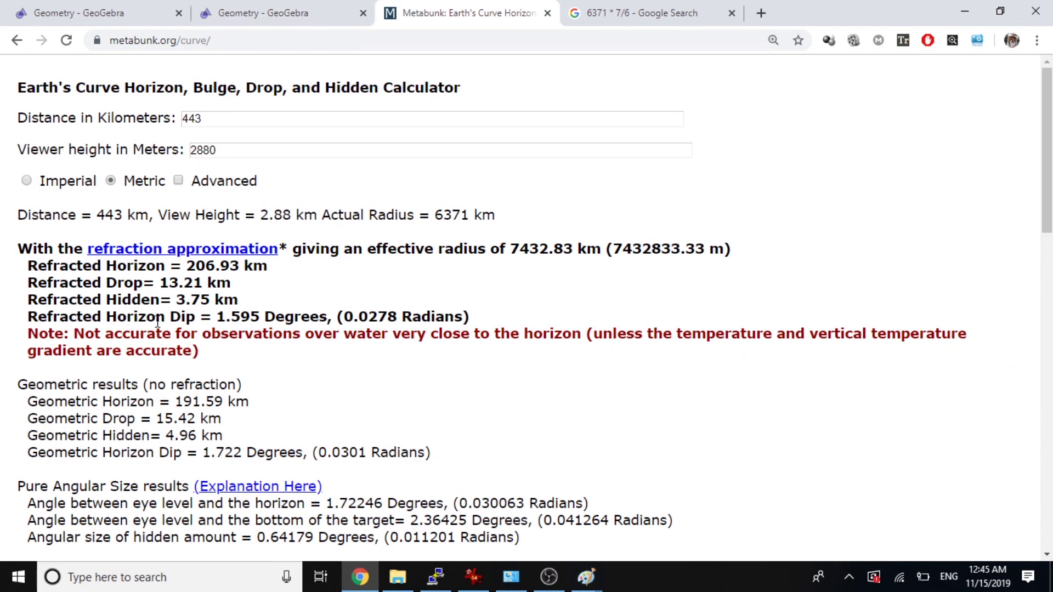
pyautogui.click(301, 17)
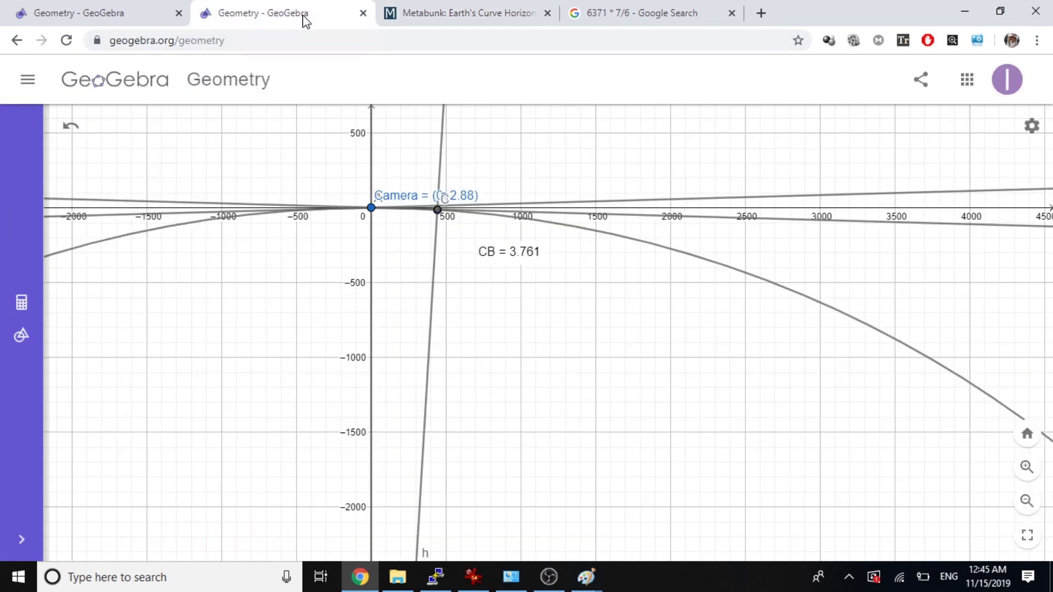
pyautogui.scroll(3, 383, 186)
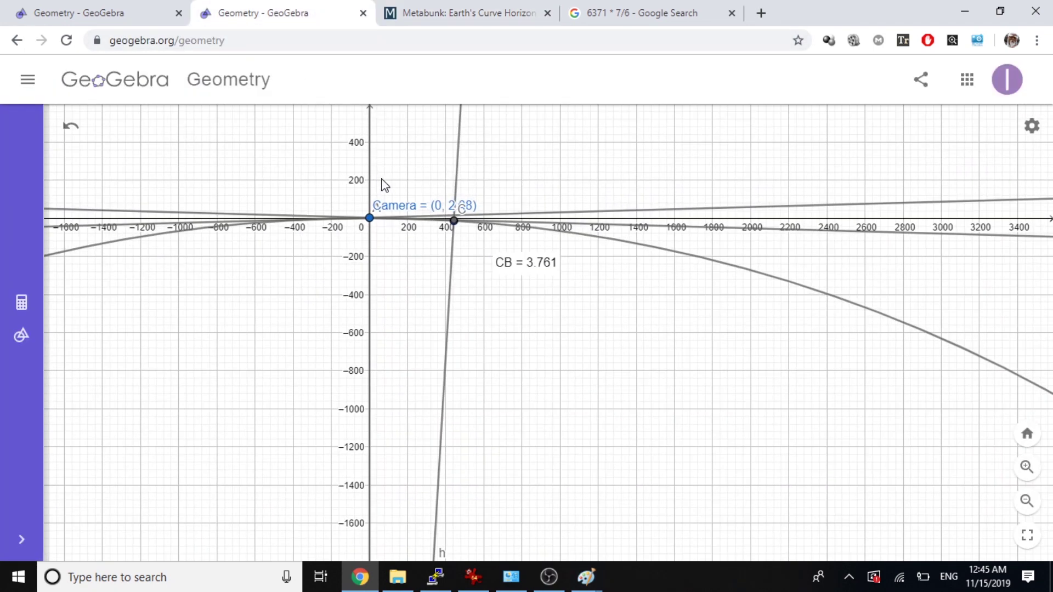
pyautogui.scroll(5, 425, 251)
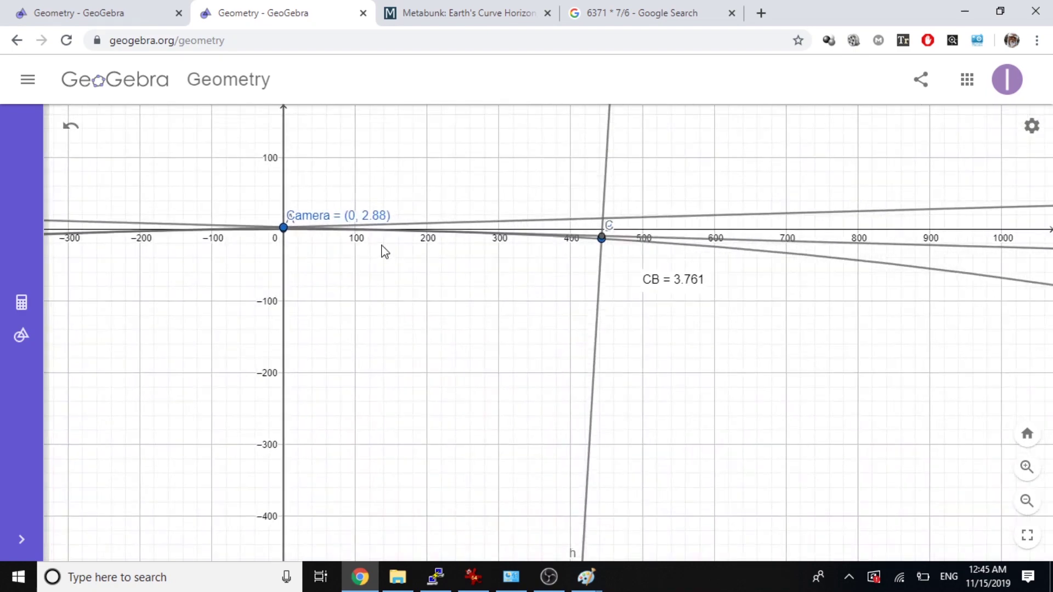
pyautogui.scroll(3, 264, 222)
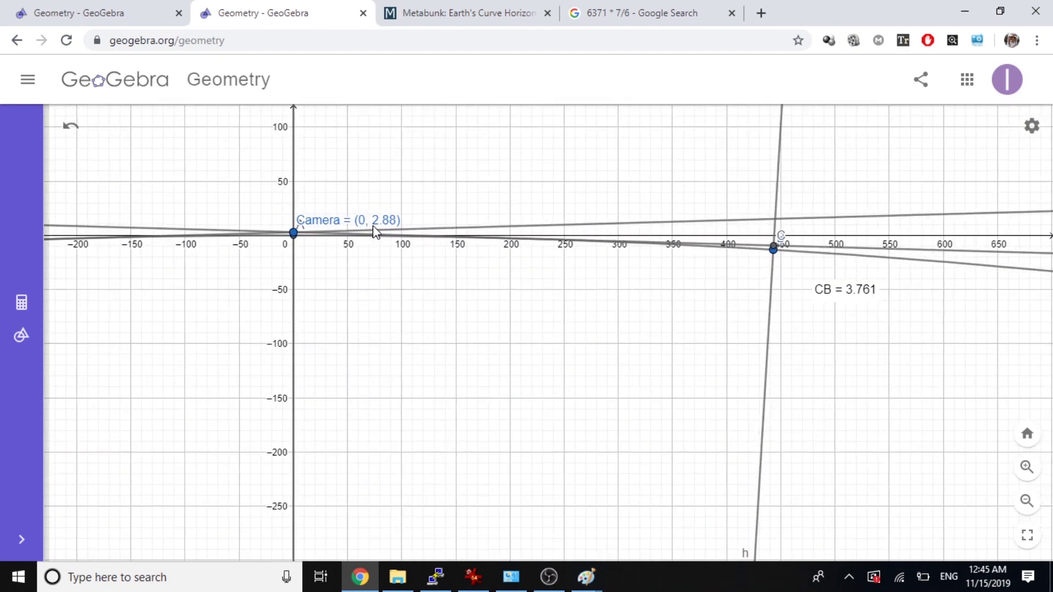
# Glance at Metabunk, then bring up point B's coordinates and options in the construction.
pyautogui.click(420, 21)
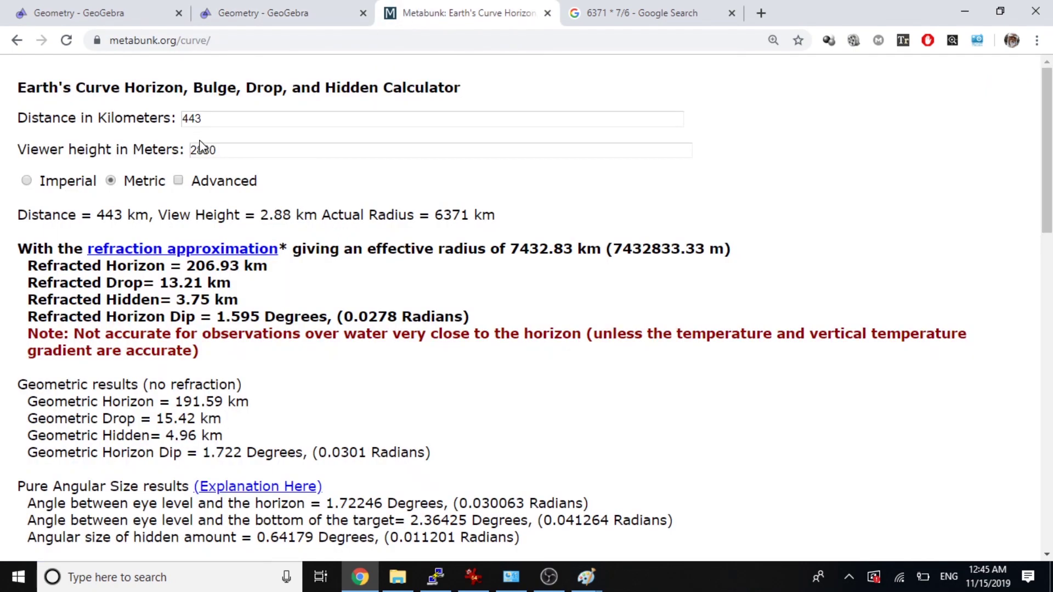
pyautogui.click(288, 12)
pyautogui.scroll(5, 773, 298)
pyautogui.scroll(6, 751, 258)
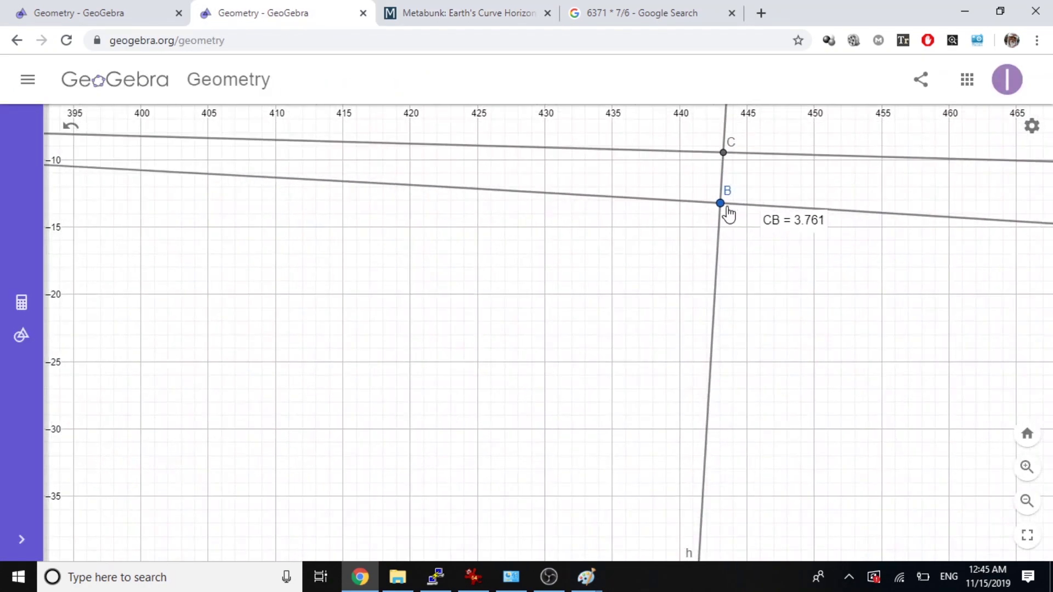
pyautogui.rightClick(720, 204)
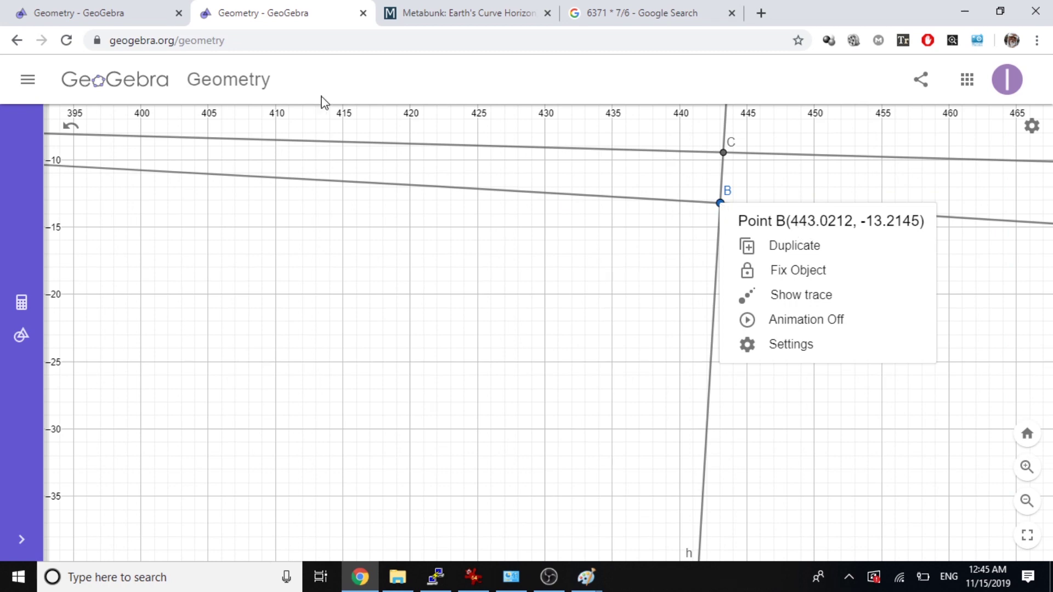
pyautogui.scroll(-4, 451, 301)
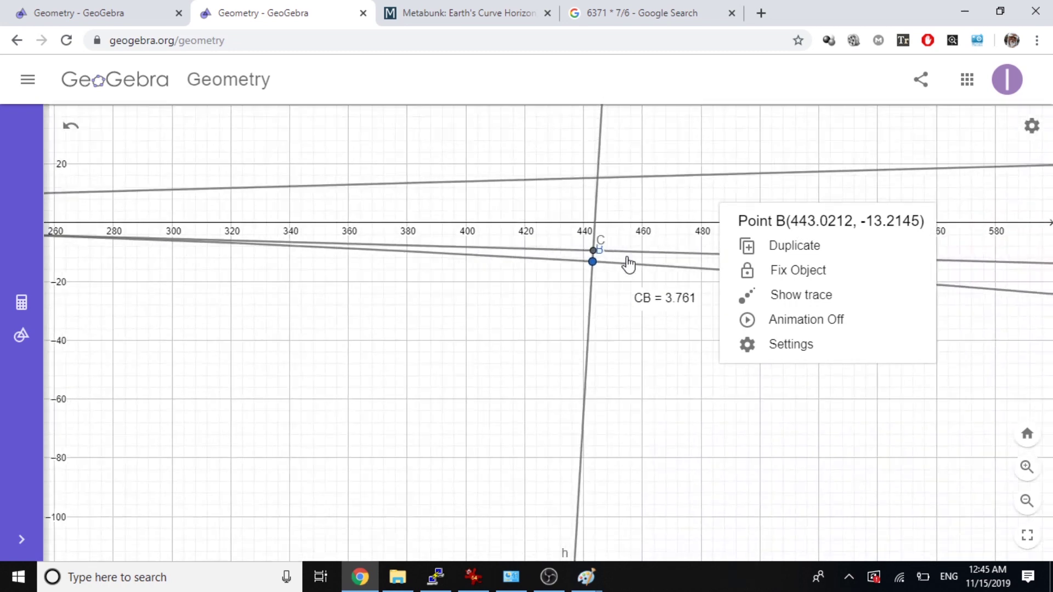
# Revisit the Metabunk results and return to the zoomed GeoGebra construction.
pyautogui.click(433, 12)
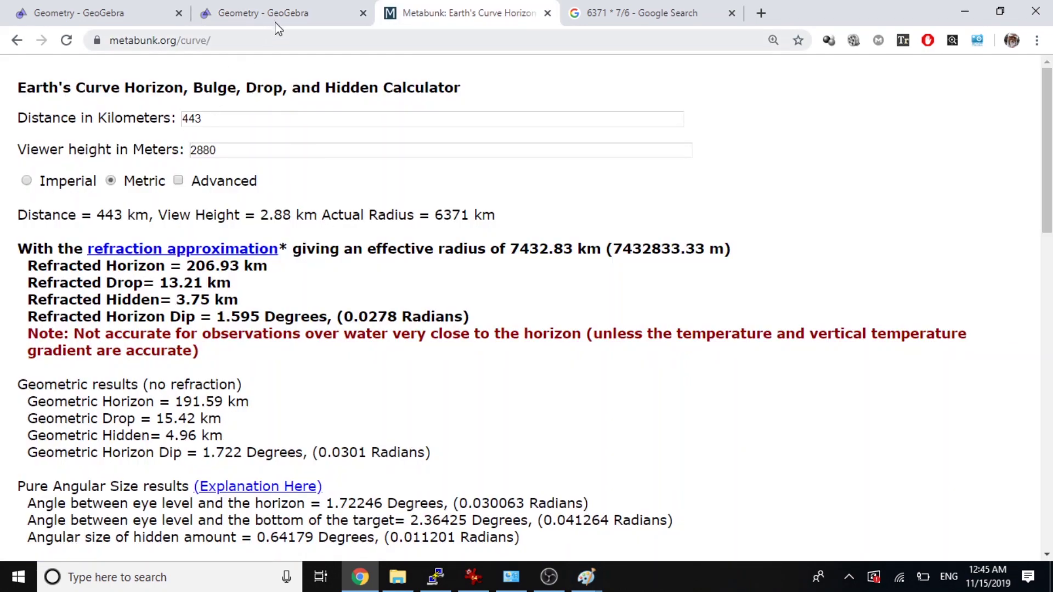
pyautogui.click(263, 12)
pyautogui.scroll(-6, 423, 197)
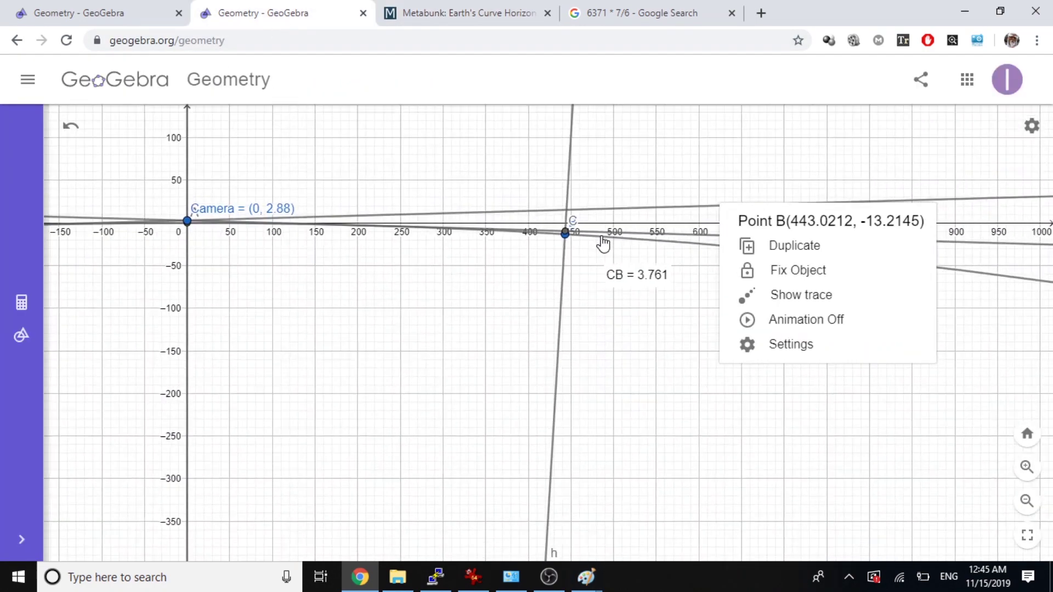
pyautogui.scroll(2, 406, 257)
# Switch to the Move tool, hide the tools panel, and zoom in around x≈200.
pyautogui.click(21, 336)
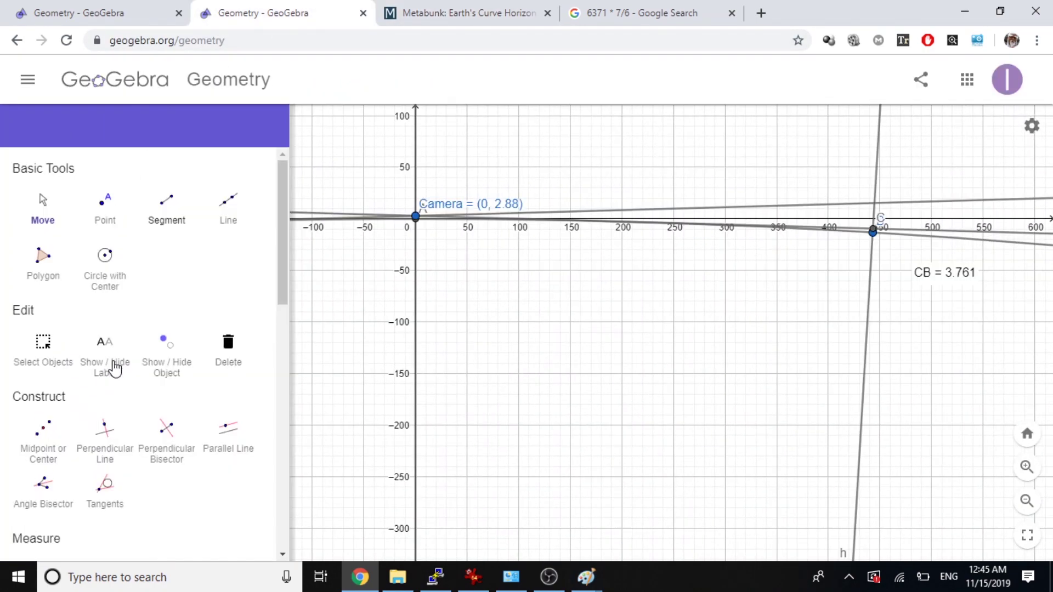
pyautogui.click(42, 202)
pyautogui.click(282, 126)
pyautogui.scroll(15, 368, 266)
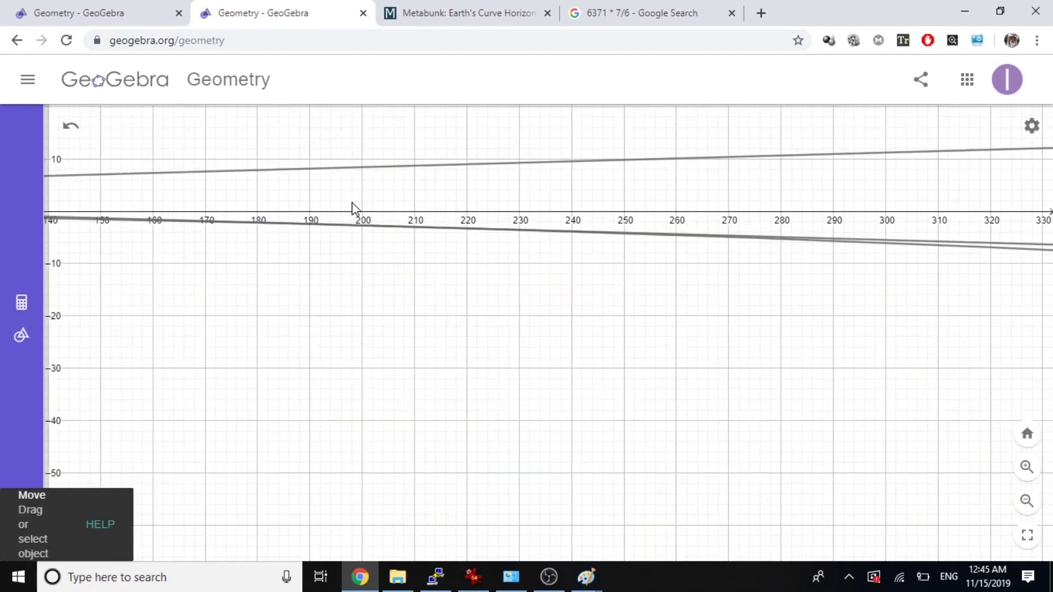
pyautogui.scroll(5, 353, 208)
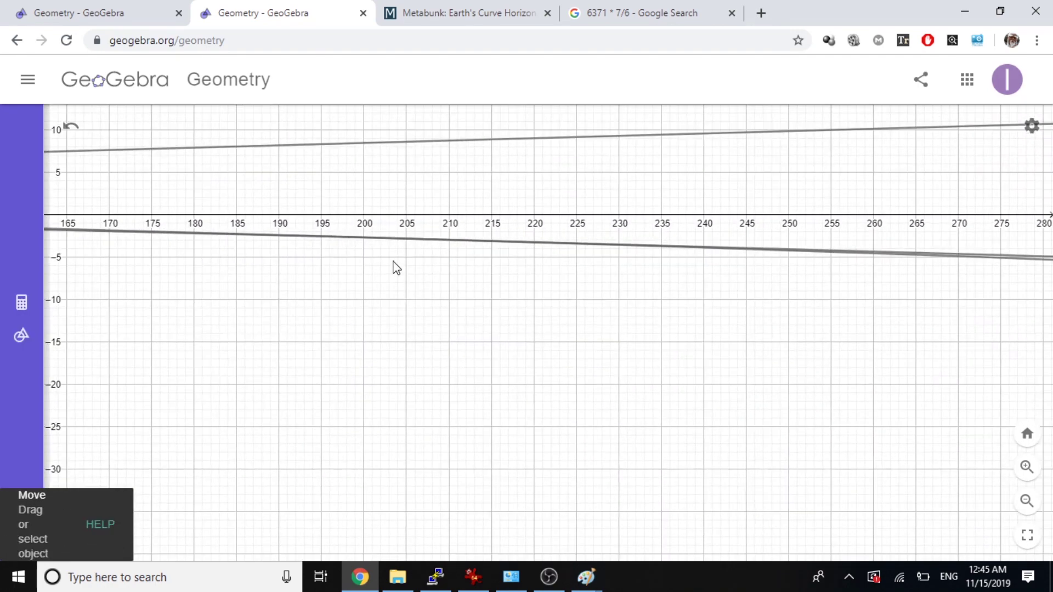
pyautogui.click(473, 20)
pyautogui.scroll(-10, 453, 354)
pyautogui.scroll(4, 357, 383)
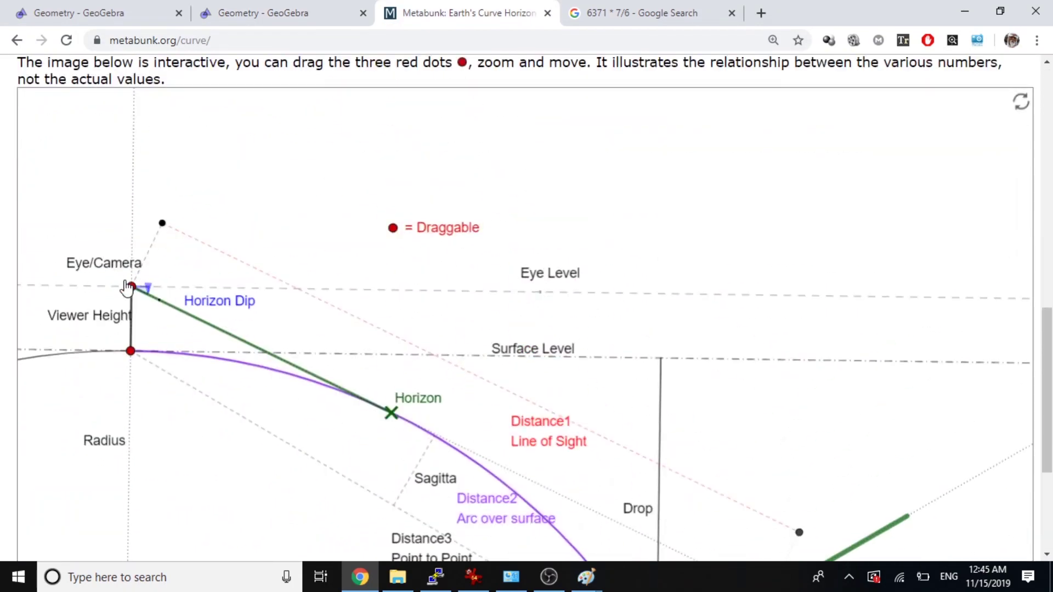
pyautogui.scroll(-4, 440, 336)
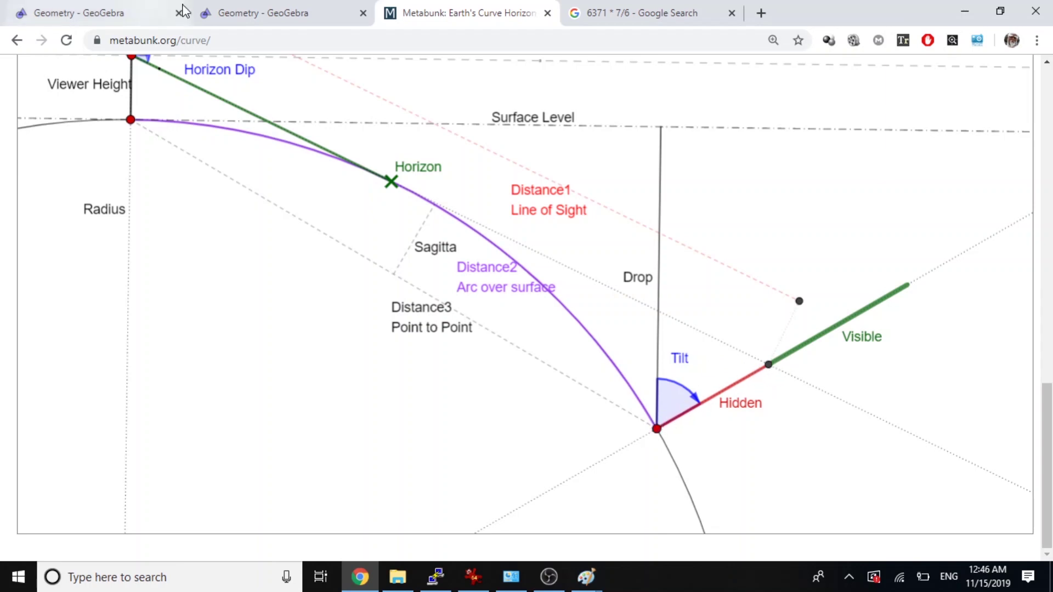
pyautogui.click(242, 11)
# Zoom out to the Camera and select the descending line to show intersection (206.8532, -2.8789).
pyautogui.scroll(-5, 452, 194)
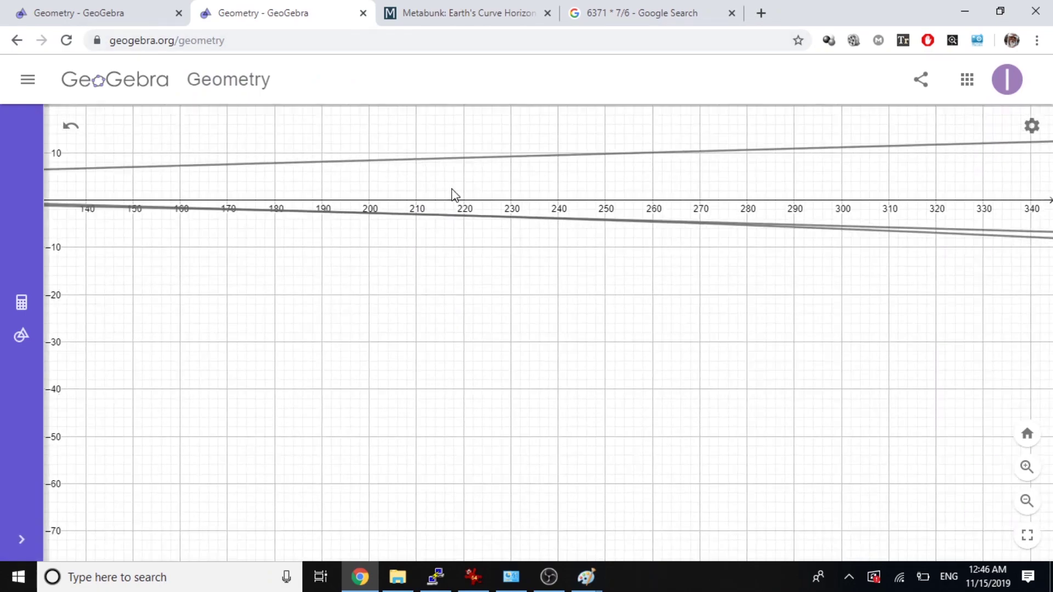
pyautogui.scroll(-5, 472, 188)
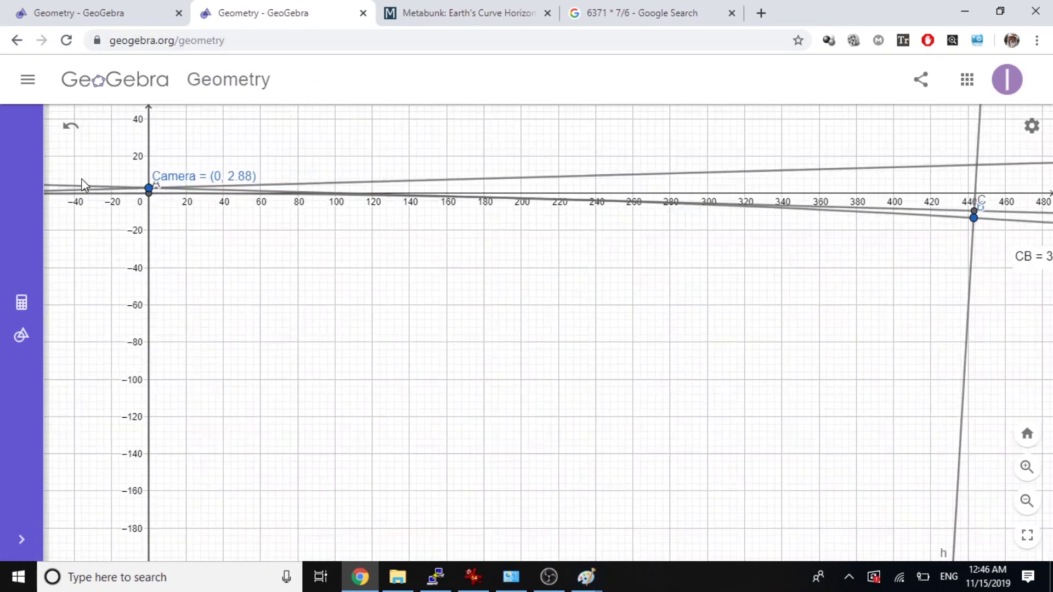
pyautogui.scroll(10, 175, 197)
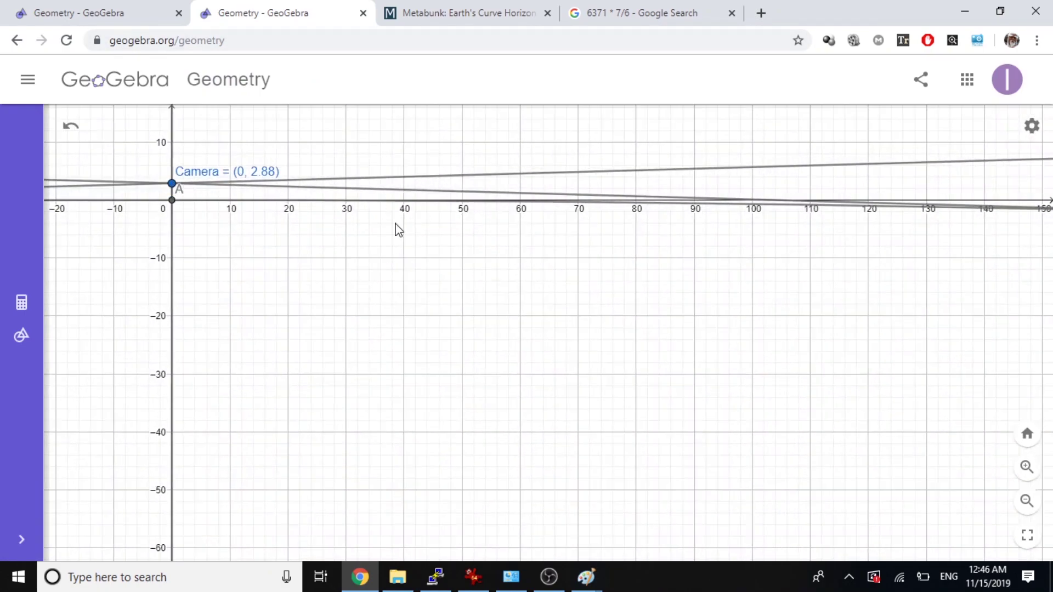
pyautogui.scroll(-4, 230, 291)
pyautogui.scroll(-3, 406, 321)
pyautogui.scroll(-3, 406, 320)
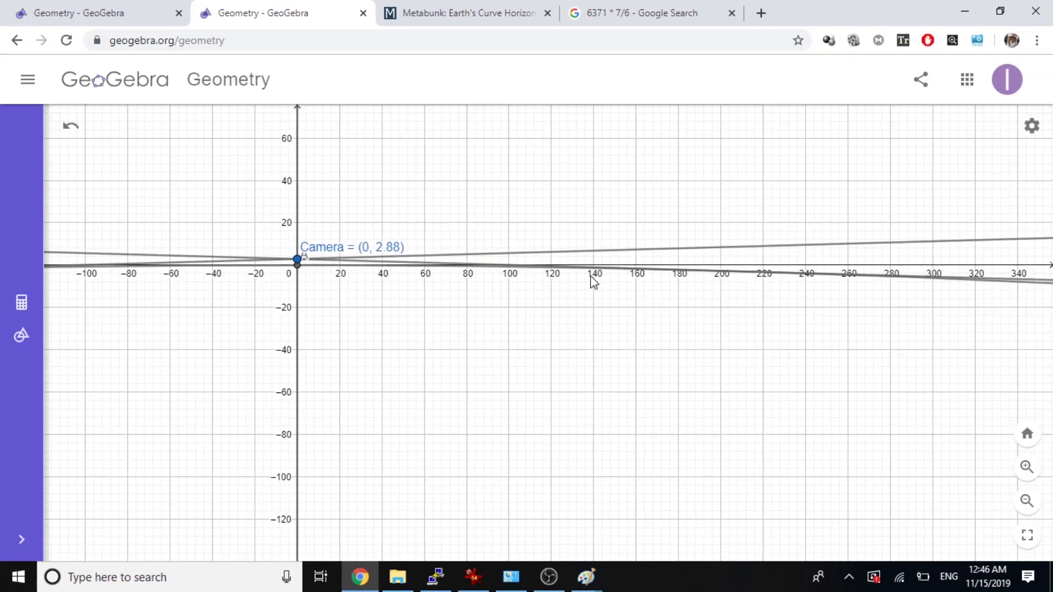
pyautogui.click(743, 273)
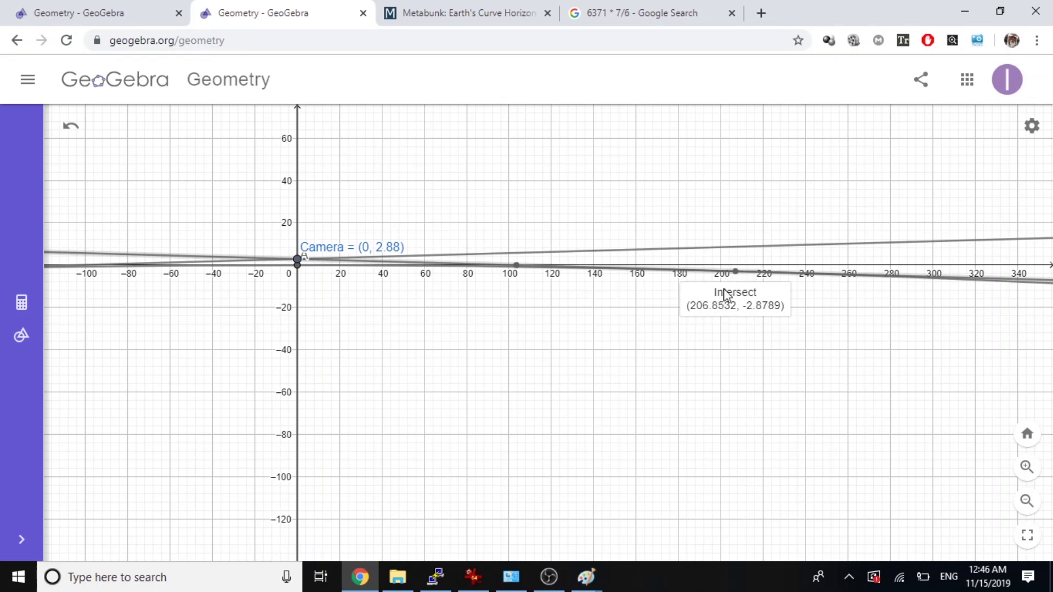
# Highlight the 206.93 km Refracted Horizon value at the top of the Metabunk results.
pyautogui.click(450, 16)
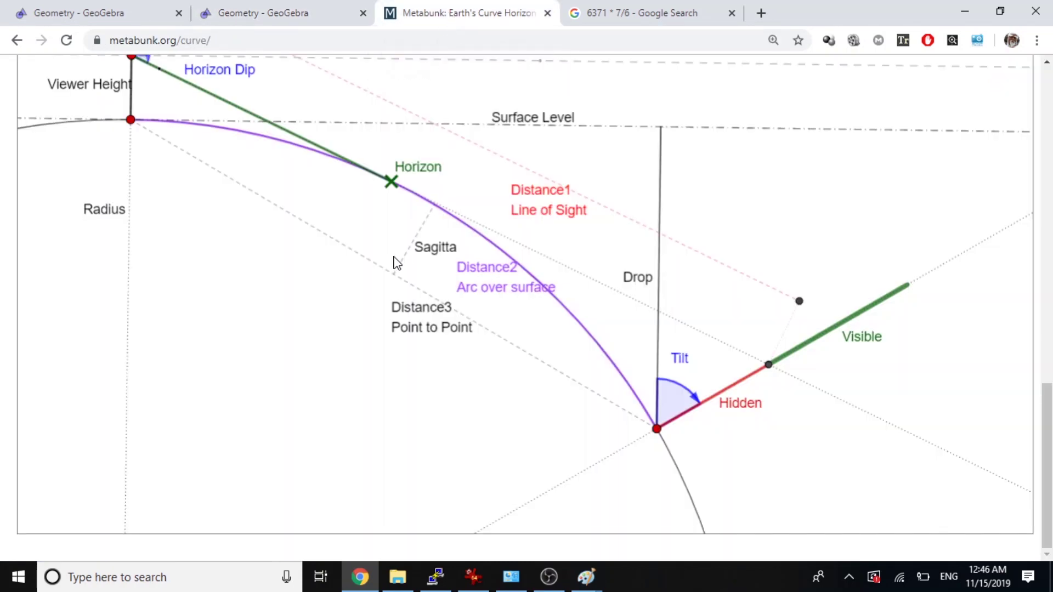
pyautogui.scroll(15, 351, 219)
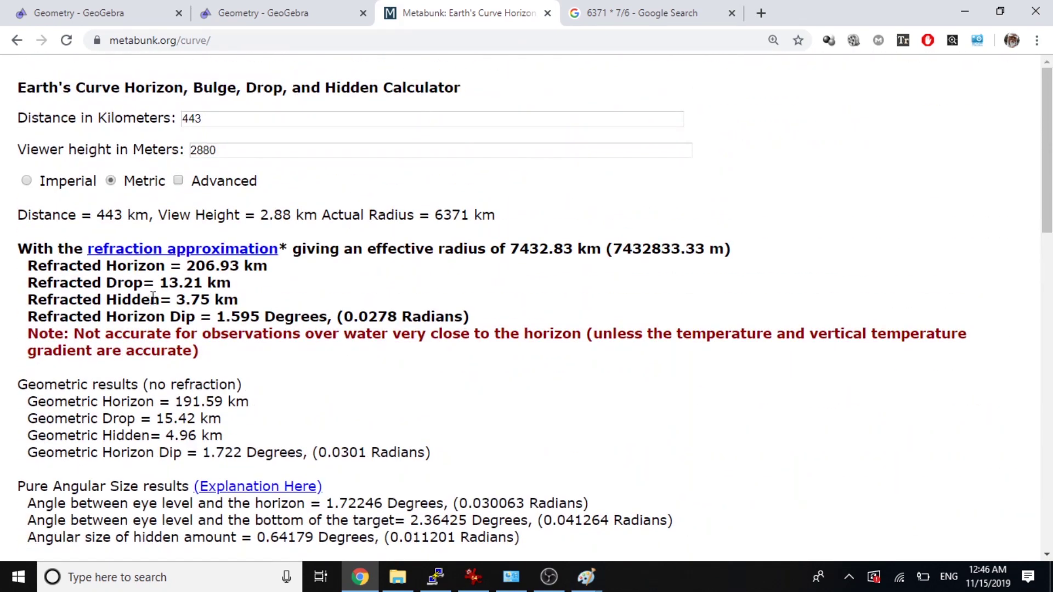
pyautogui.moveTo(182, 266); pyautogui.dragTo(253, 267)
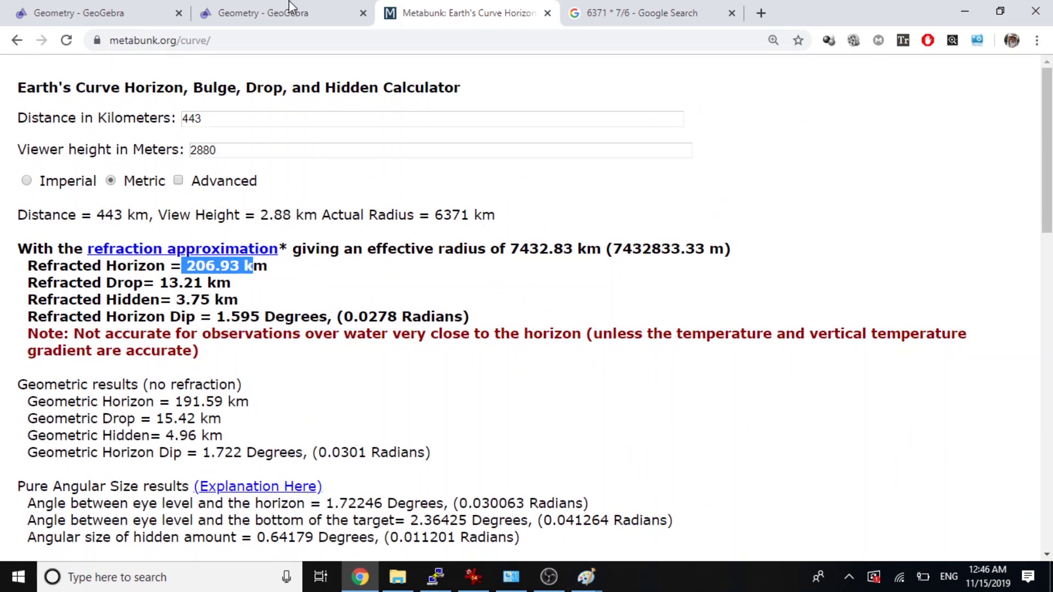
# Zoom in on B and C to read CB = 3.761, then highlight Metabunk's 3.75 km Refracted Hidden.
pyautogui.click(312, 15)
pyautogui.scroll(-5, 351, 217)
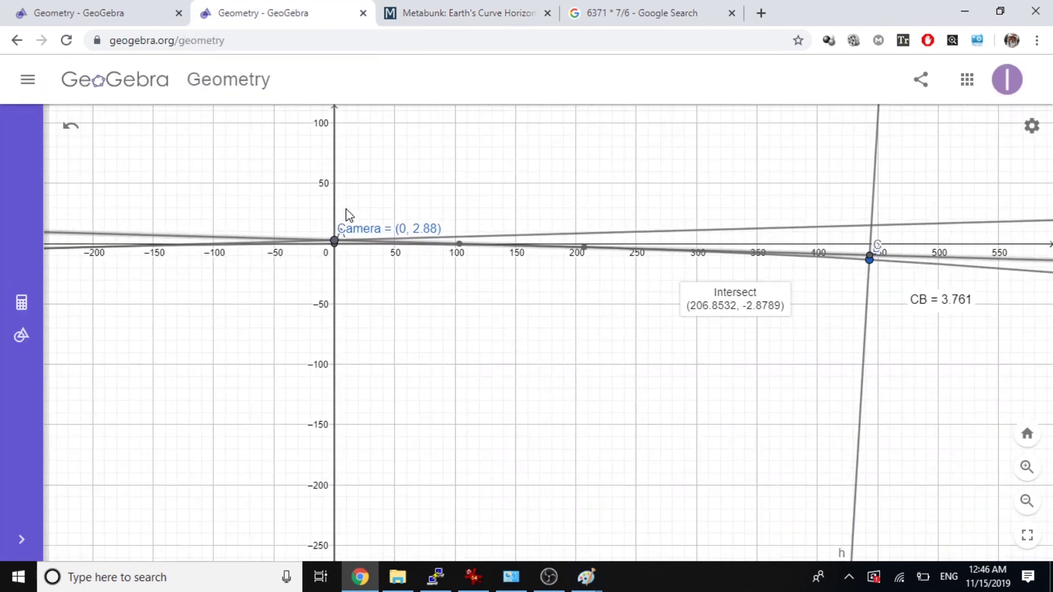
pyautogui.scroll(10, 875, 275)
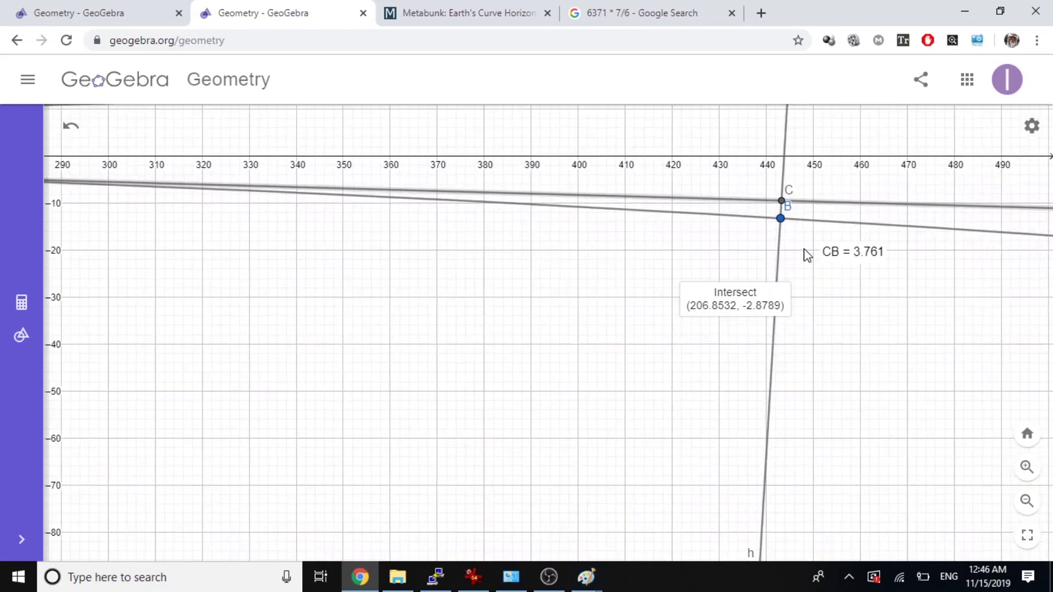
pyautogui.scroll(1, 795, 213)
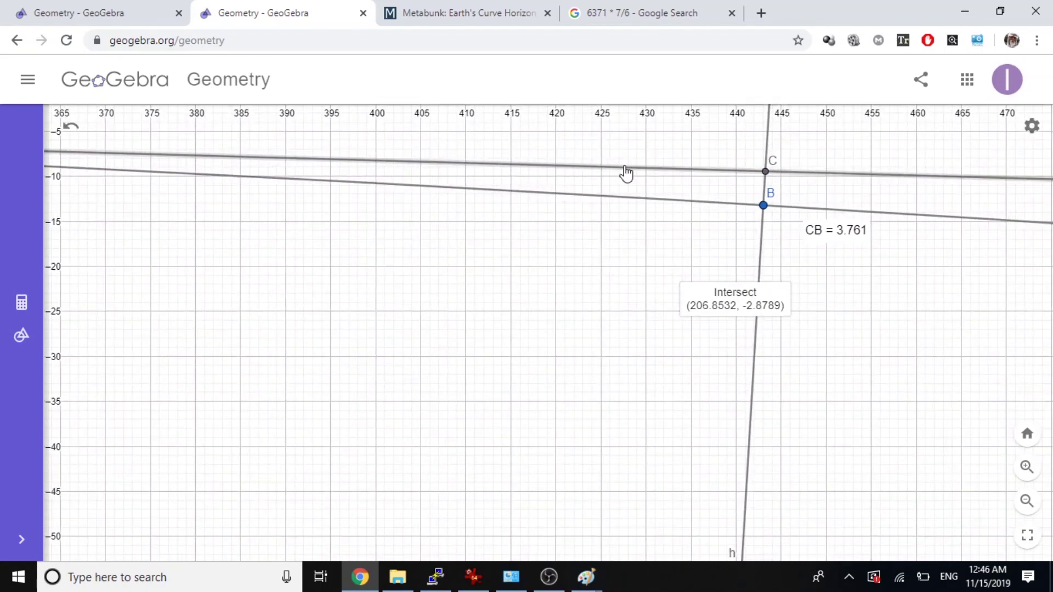
pyautogui.scroll(1, 794, 230)
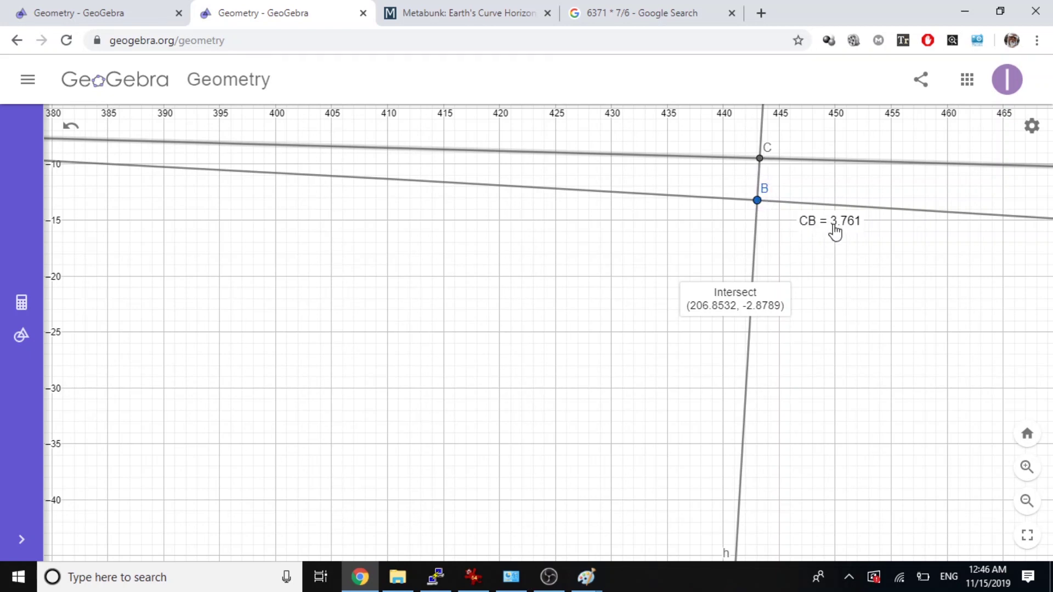
pyautogui.click(497, 20)
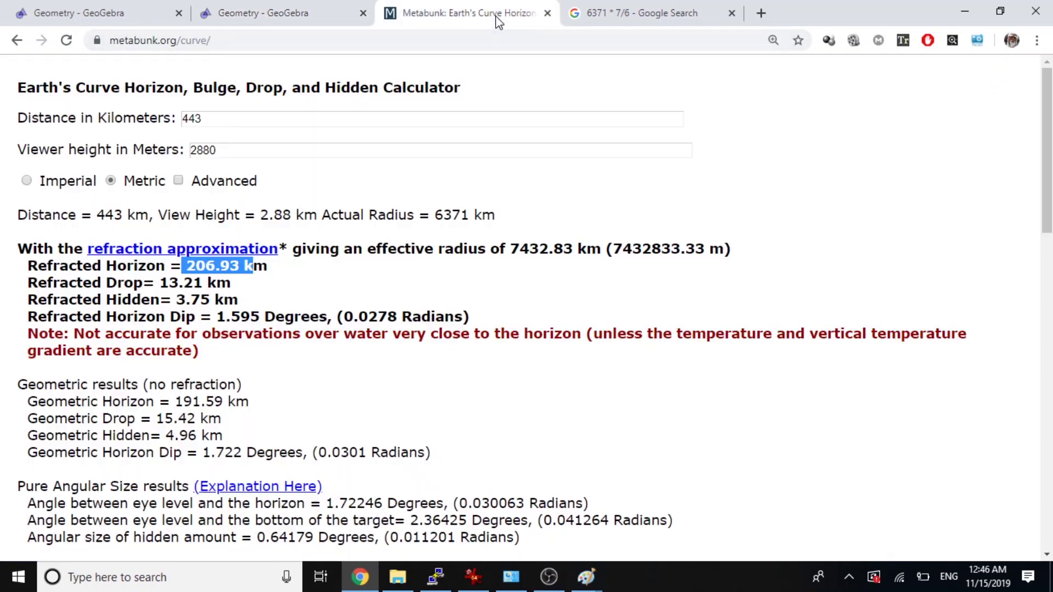
pyautogui.moveTo(176, 299); pyautogui.dragTo(246, 303)
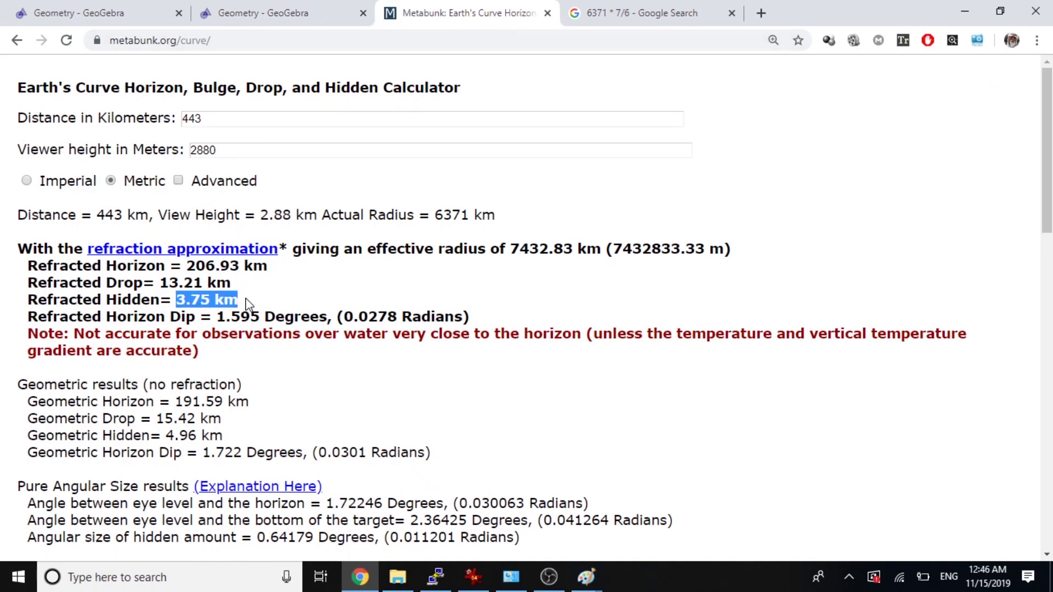
# Zoom out the GeoGebra view until the 7432.83 km Earth circle arcs visibly beneath the sight lines.
pyautogui.click(288, 16)
pyautogui.scroll(-4, 526, 294)
pyautogui.scroll(-10, 723, 235)
pyautogui.scroll(-10, 821, 232)
pyautogui.scroll(-6, 518, 224)
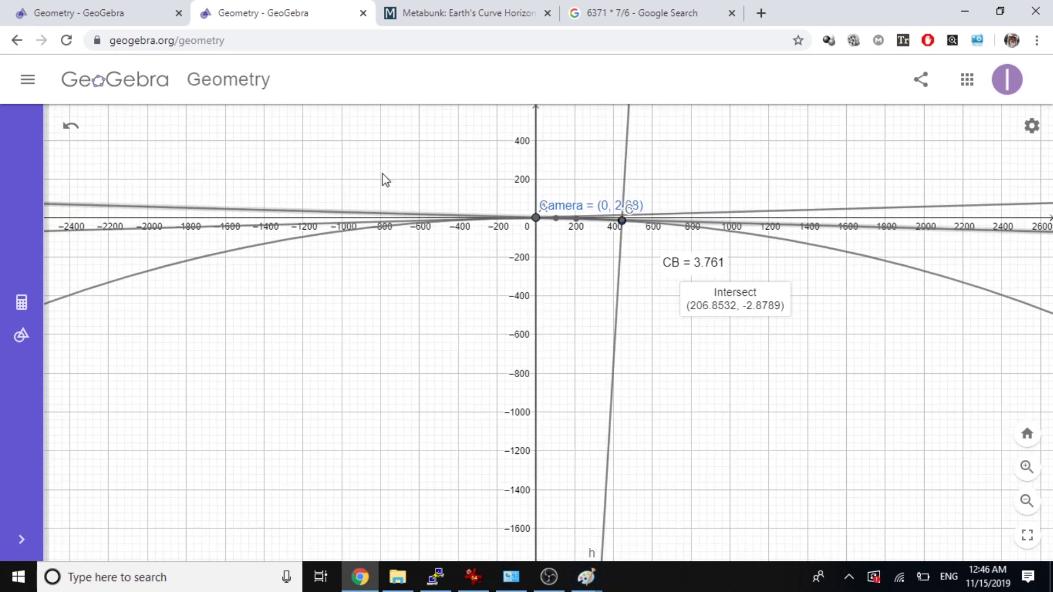
pyautogui.scroll(-5, 395, 280)
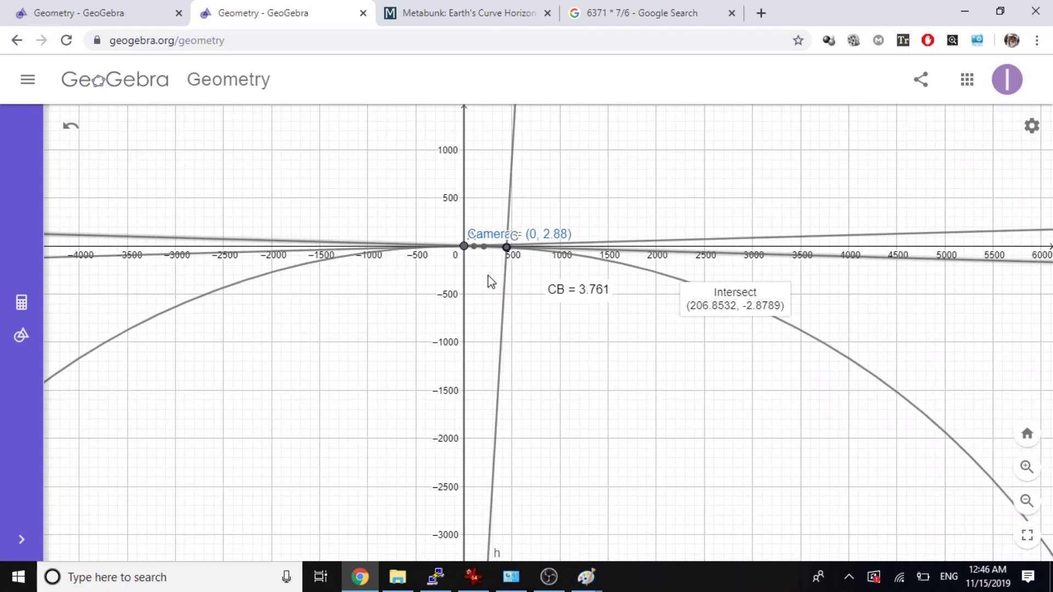
pyautogui.scroll(2, 500, 271)
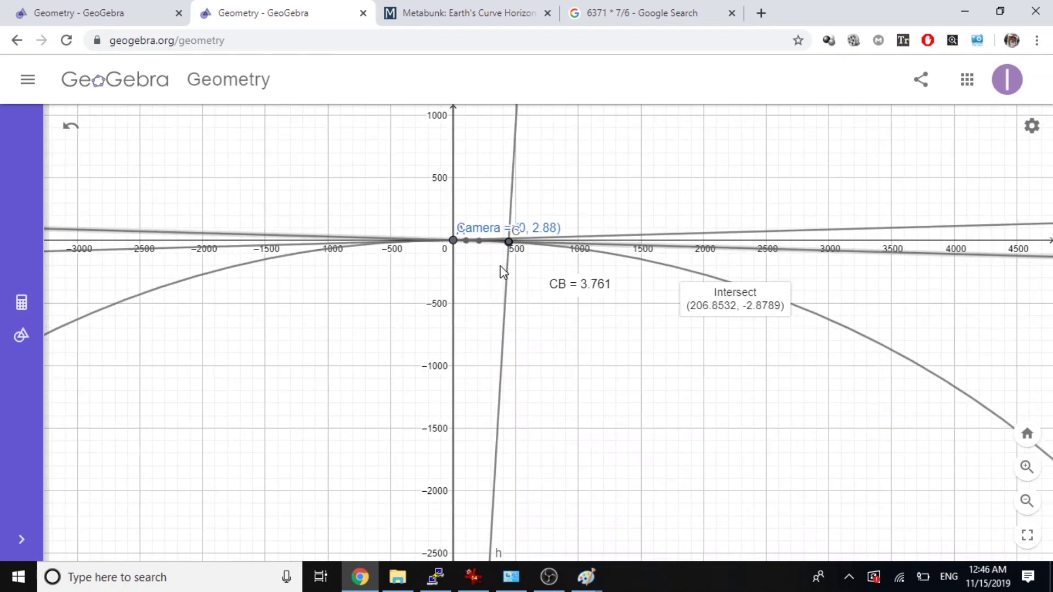
pyautogui.scroll(1, 490, 273)
pyautogui.scroll(-3, 477, 268)
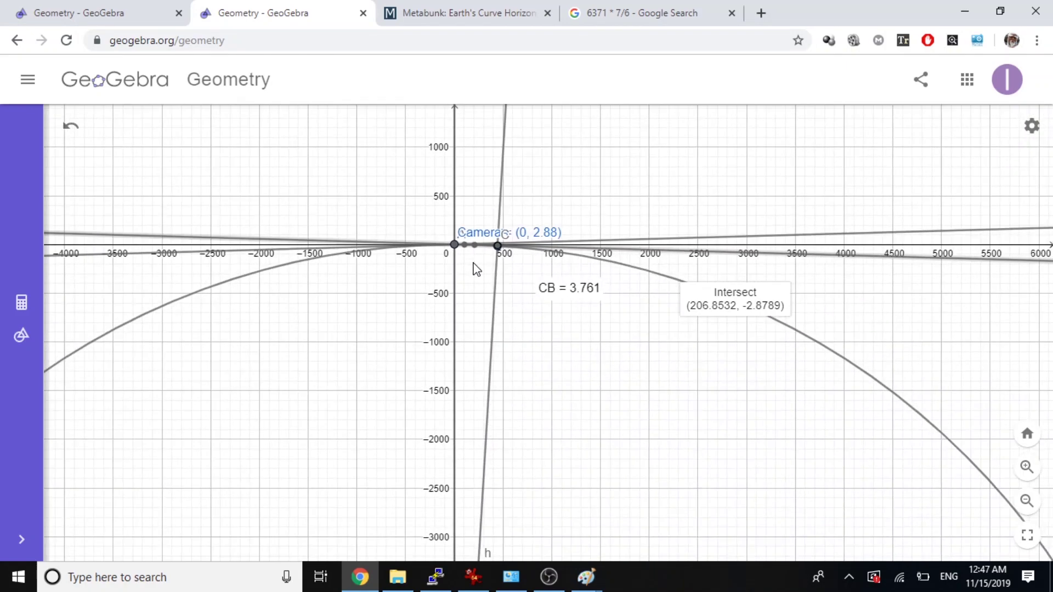
pyautogui.scroll(-2, 477, 269)
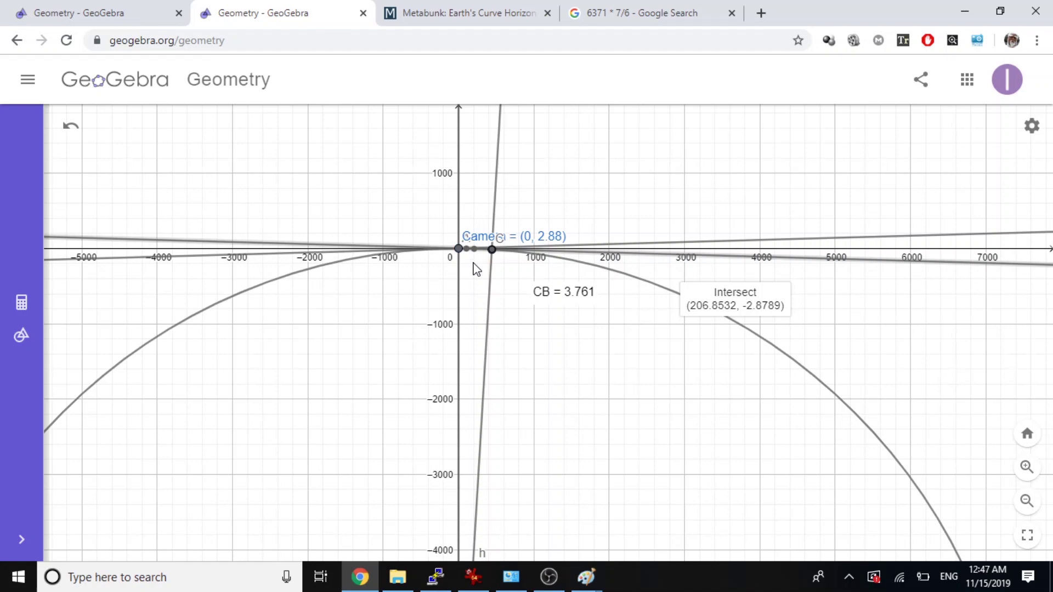
pyautogui.scroll(5, 475, 267)
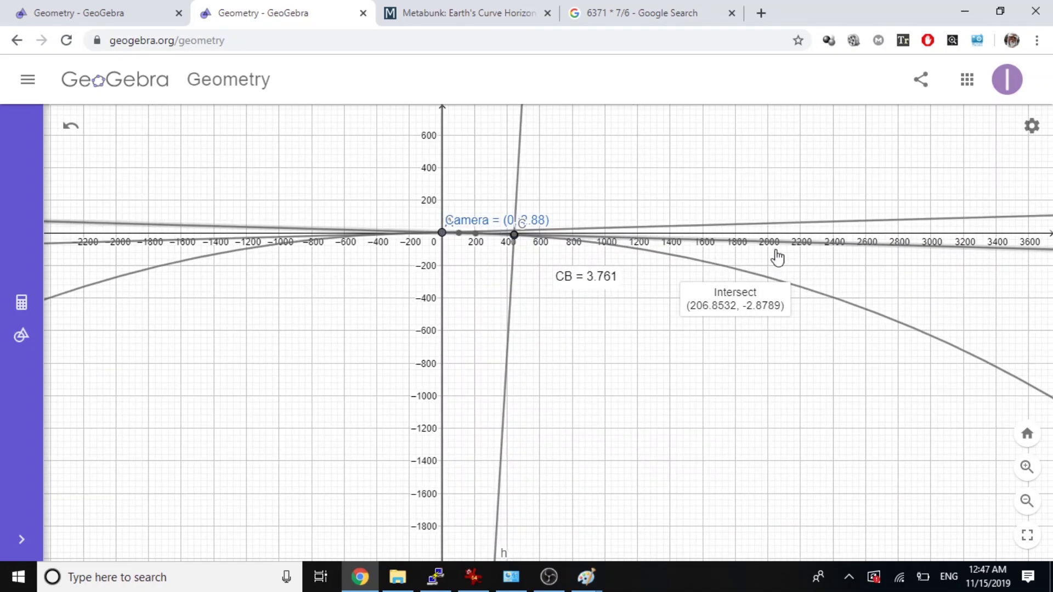